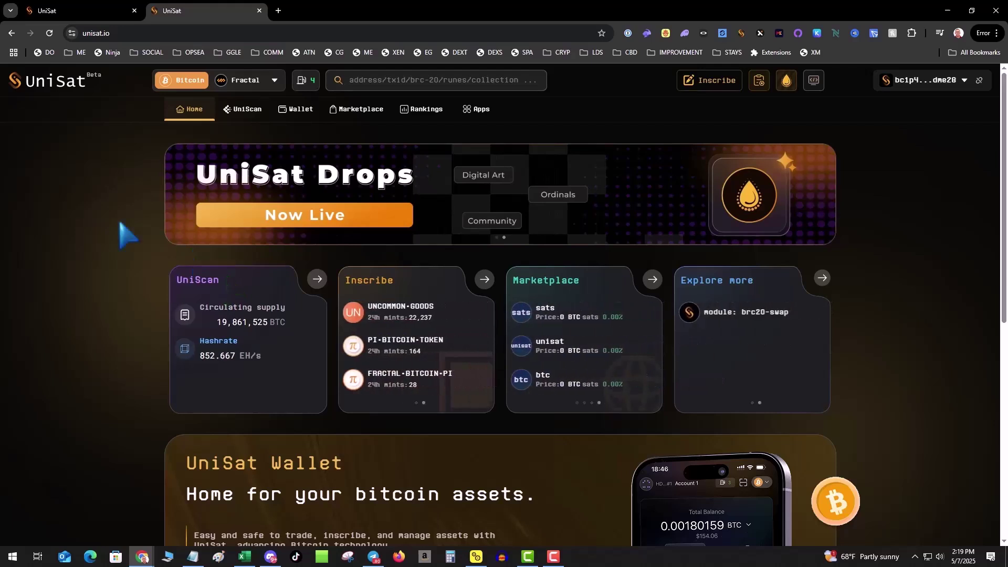
click(87, 11)
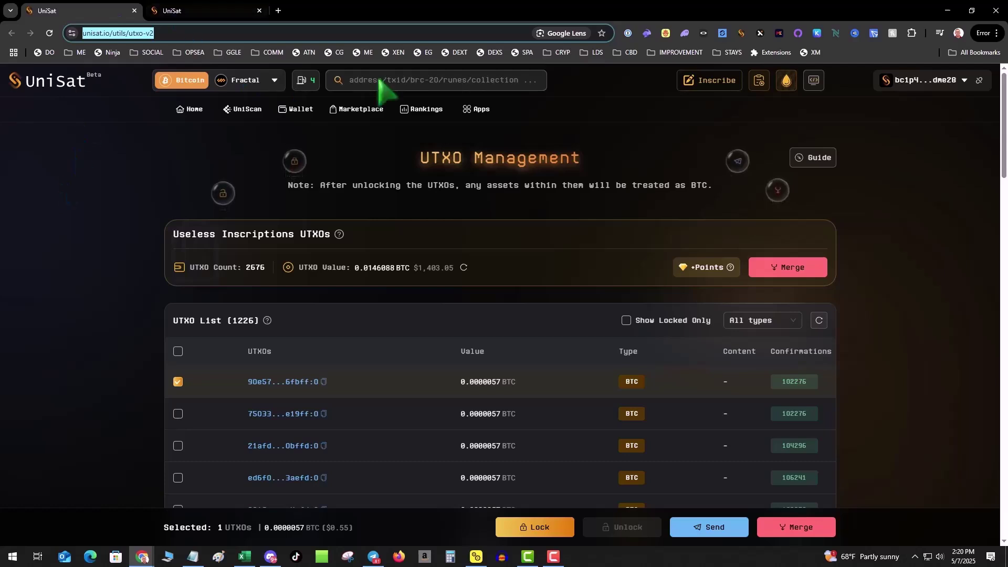
click(740, 32)
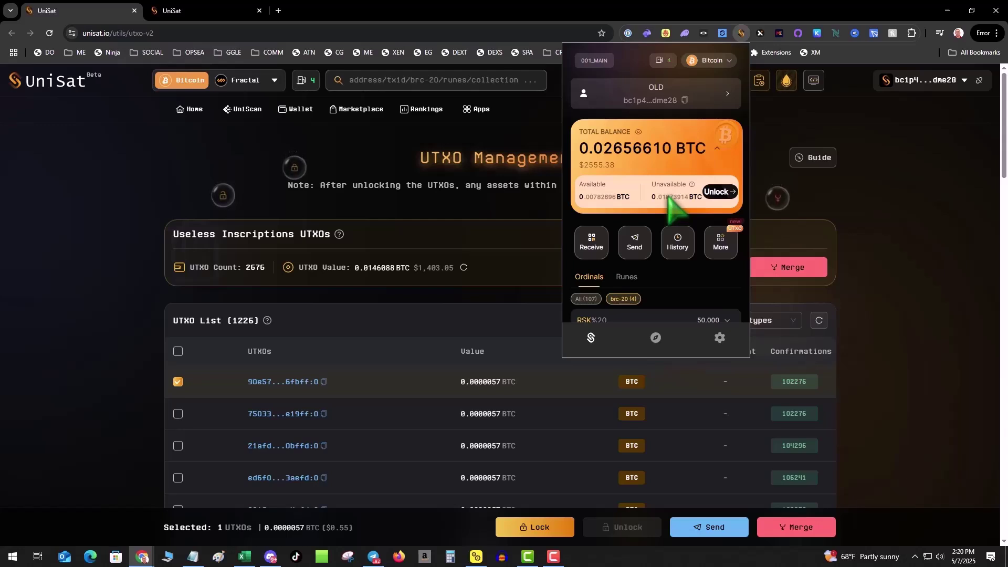
click(882, 267)
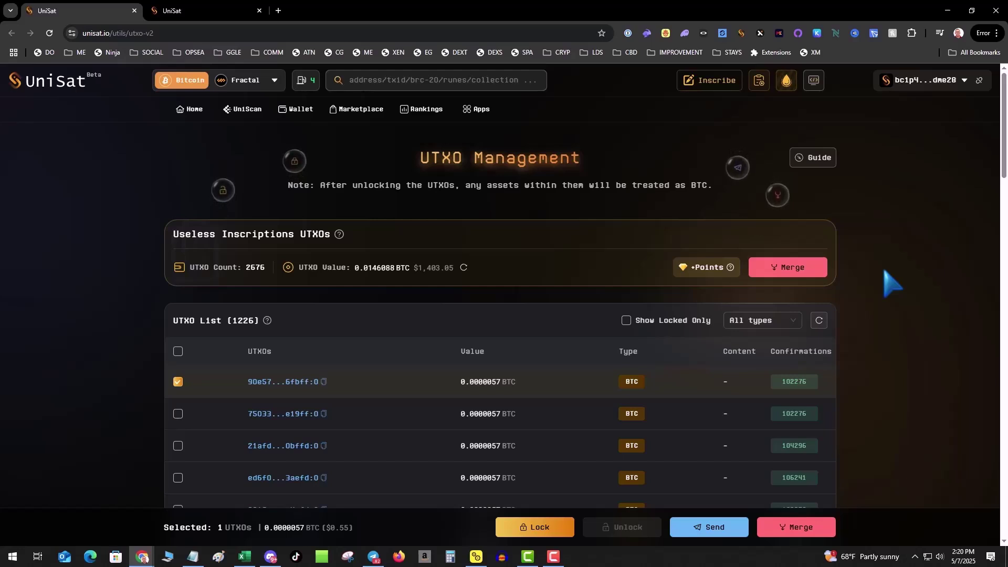
click(774, 264)
double_click(251, 268)
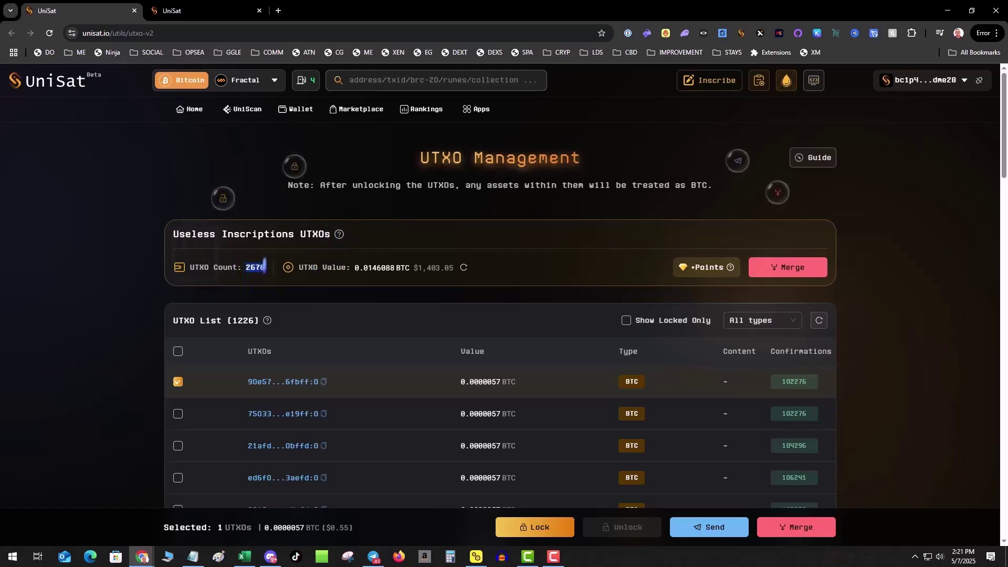
Raise the merge amount from 200 to the maximum 500 UTXOs worth 0.00273 BTC
click(786, 270)
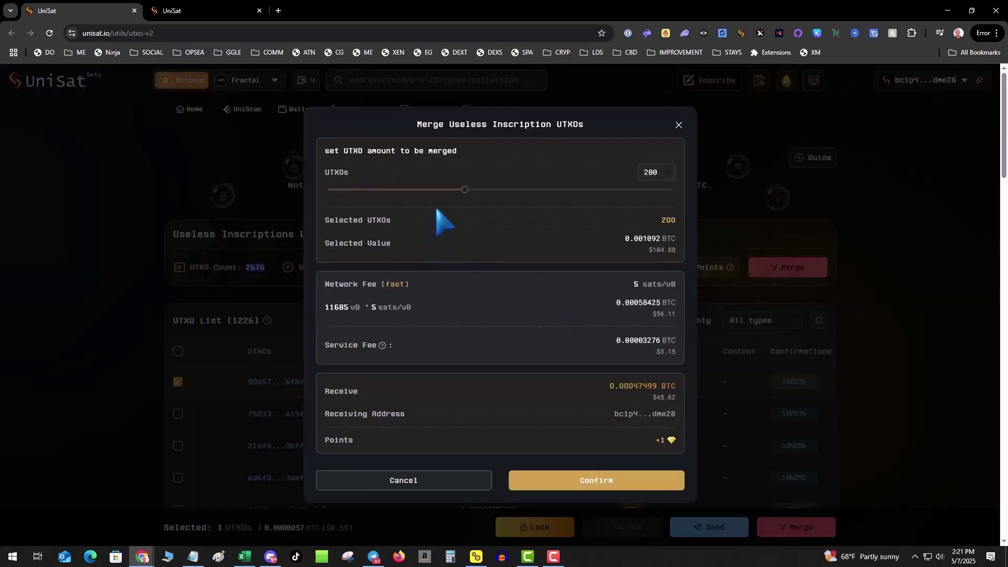
drag(465, 190, 560, 190)
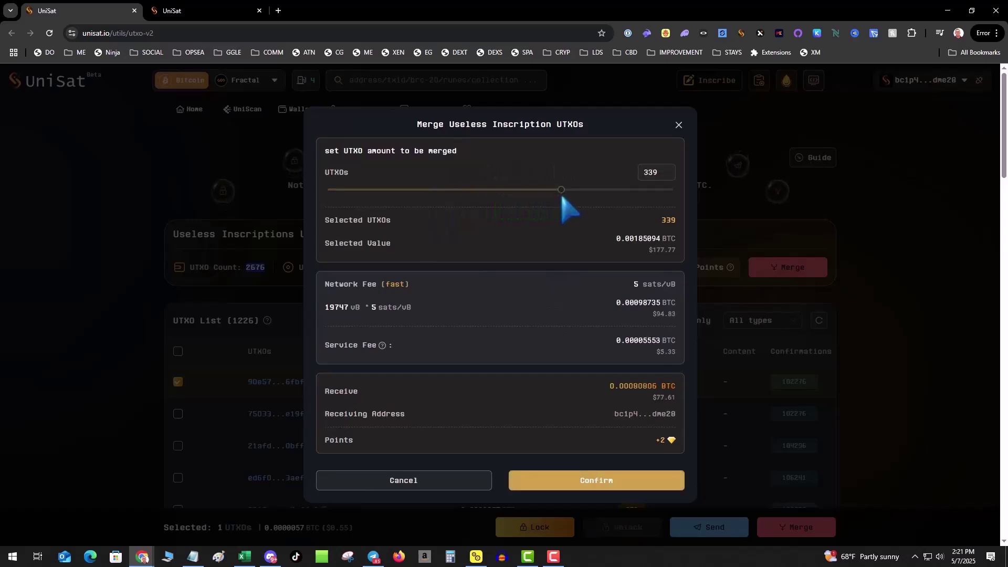
drag(561, 190, 677, 200)
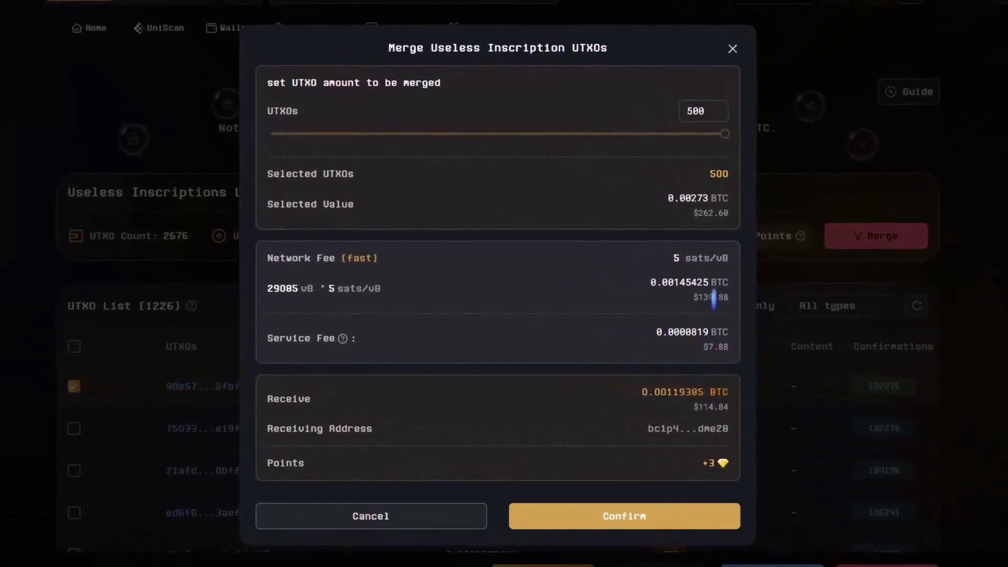
click(363, 260)
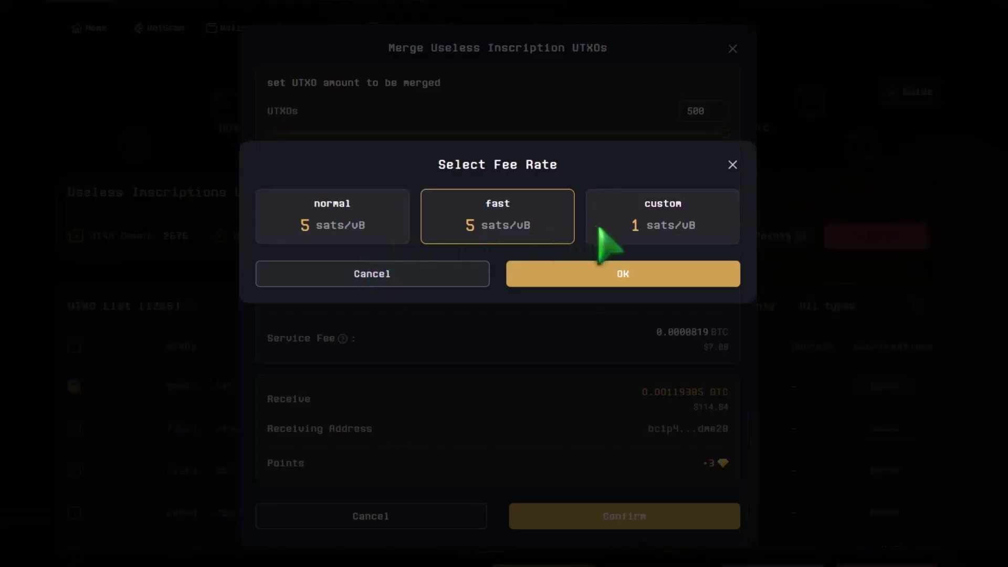
click(643, 234)
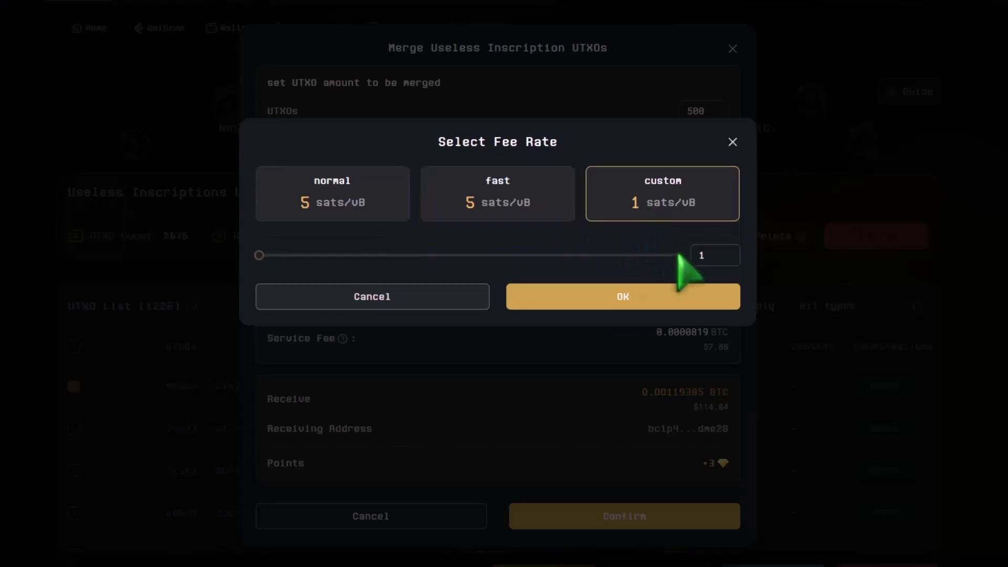
click(634, 304)
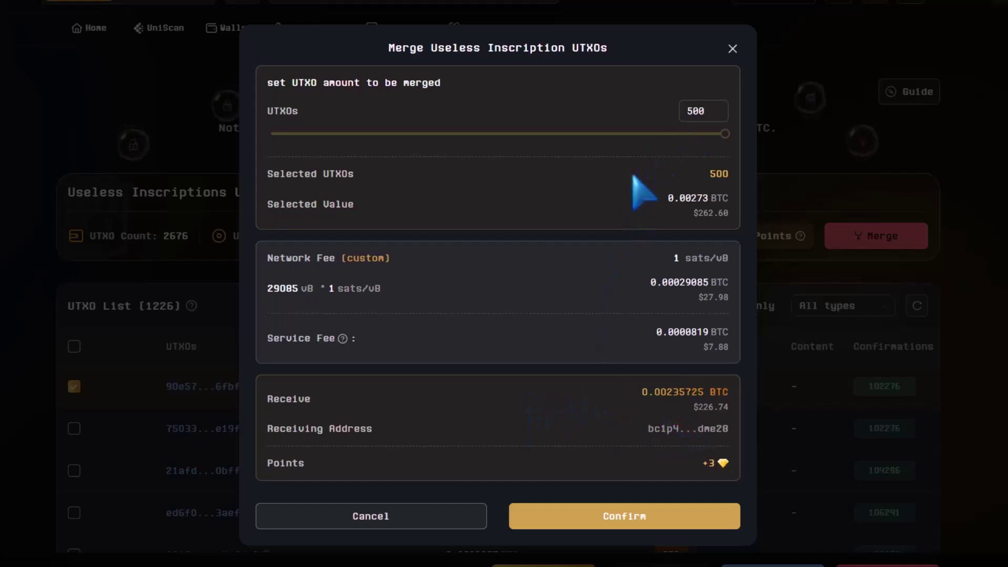
click(366, 258)
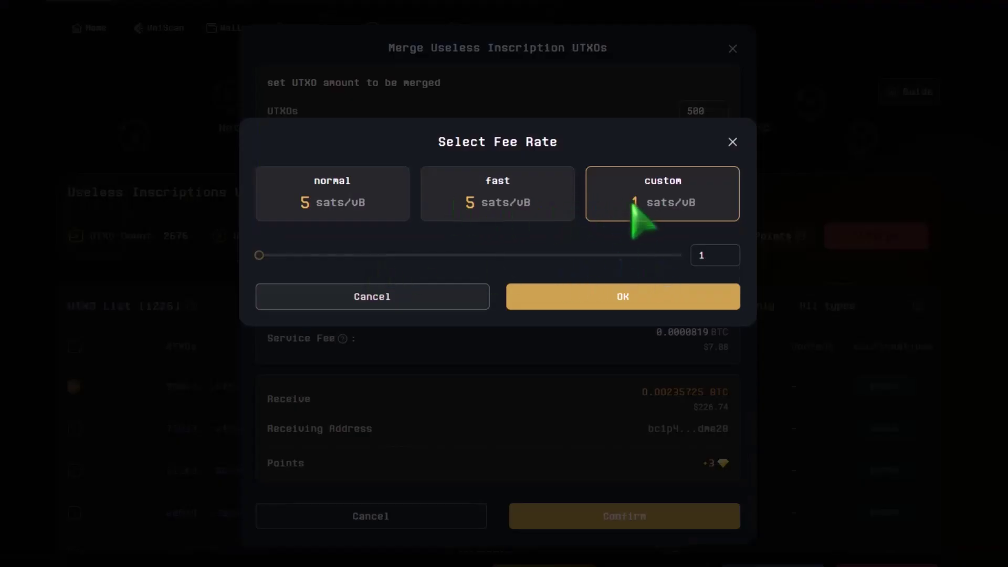
click(703, 254)
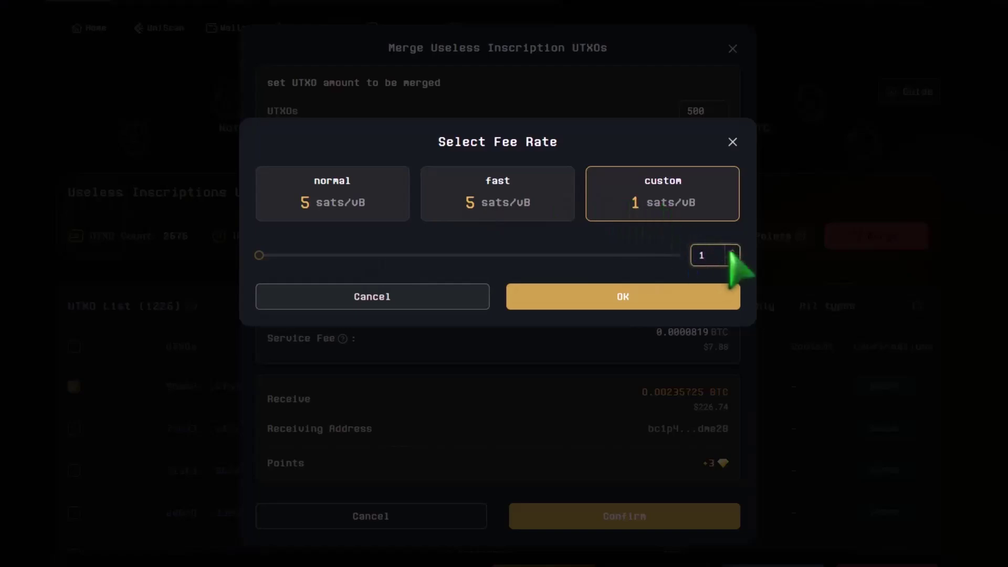
click(730, 250)
click(731, 260)
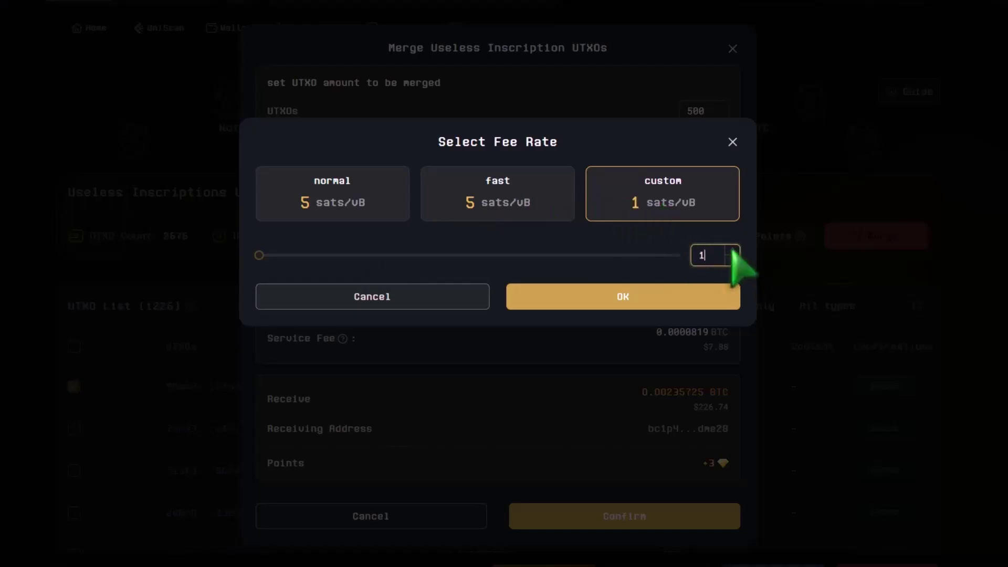
click(732, 141)
click(732, 48)
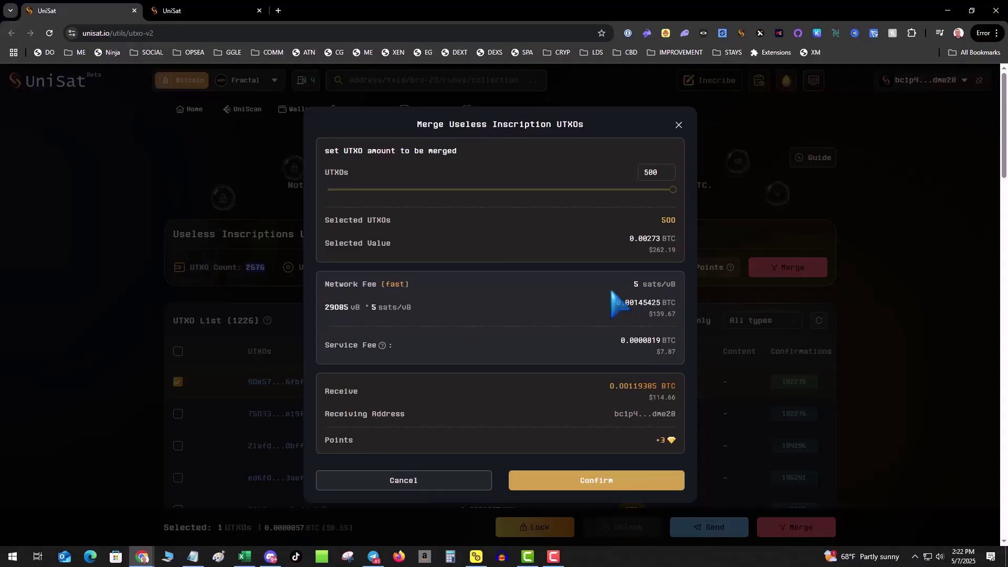
drag(672, 190, 330, 189)
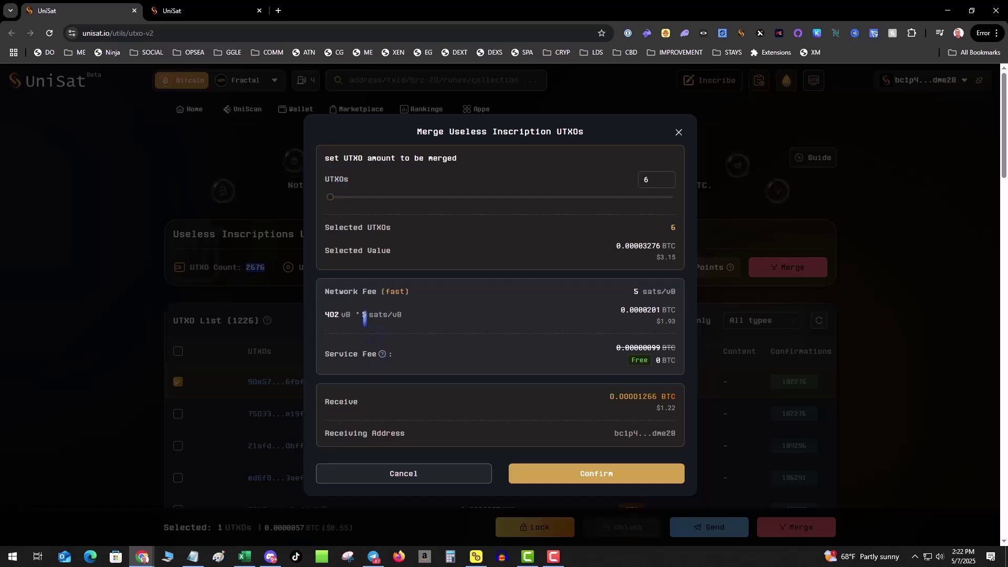
drag(368, 314, 406, 313)
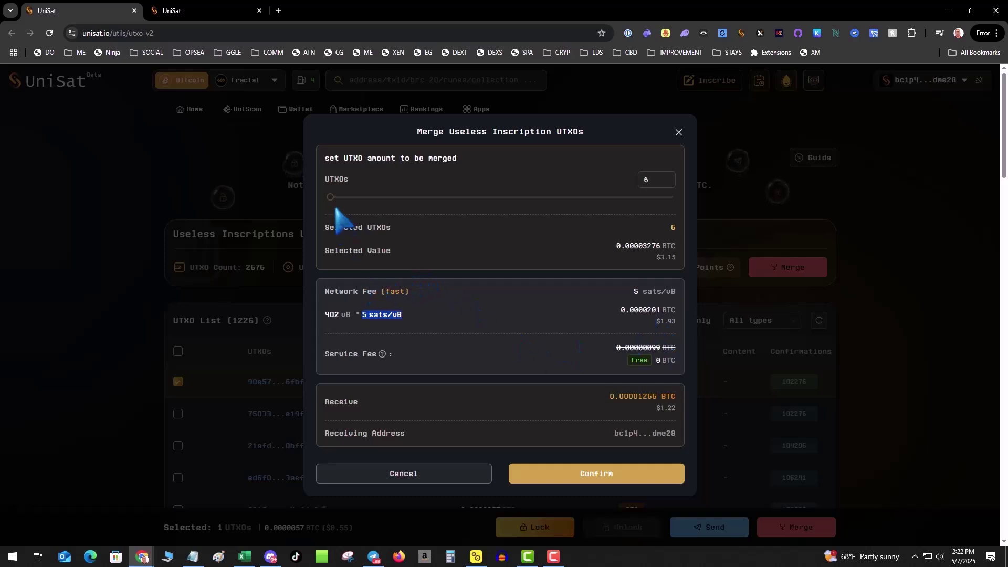
drag(331, 198, 712, 212)
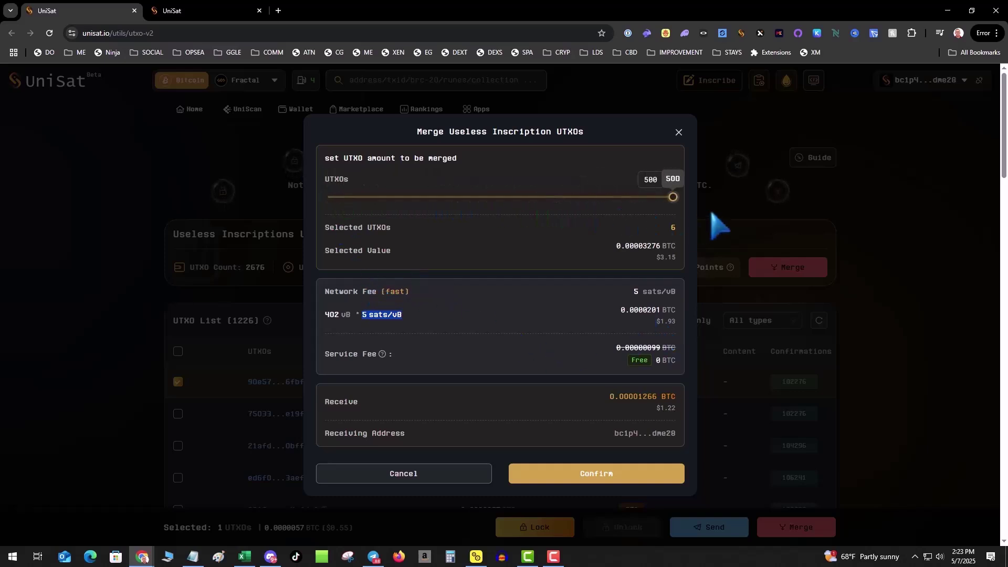
Reopen the merge dialog at 200 UTXOs, select the 5 sats/vB fee text, and close it unconfirmed
click(711, 213)
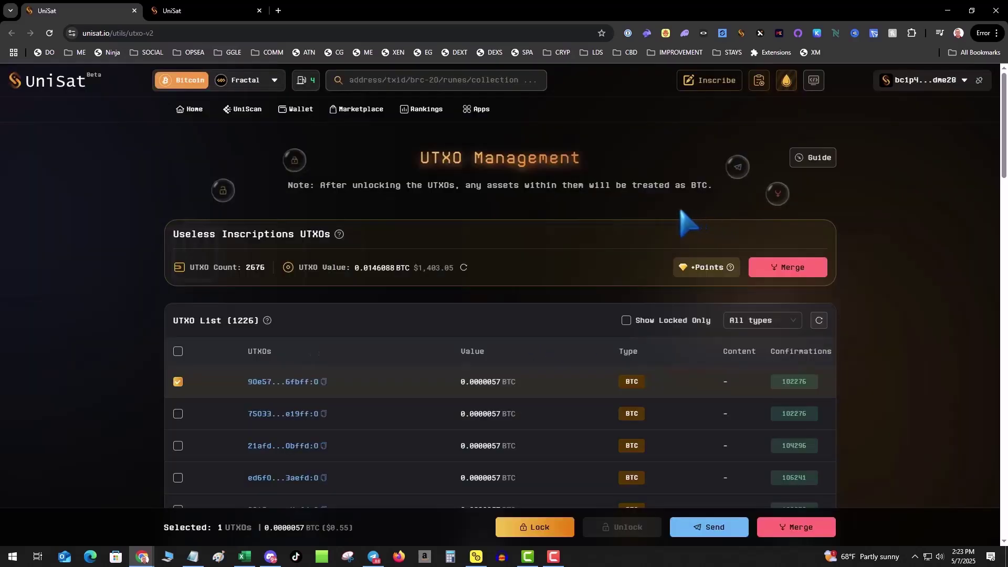
click(791, 268)
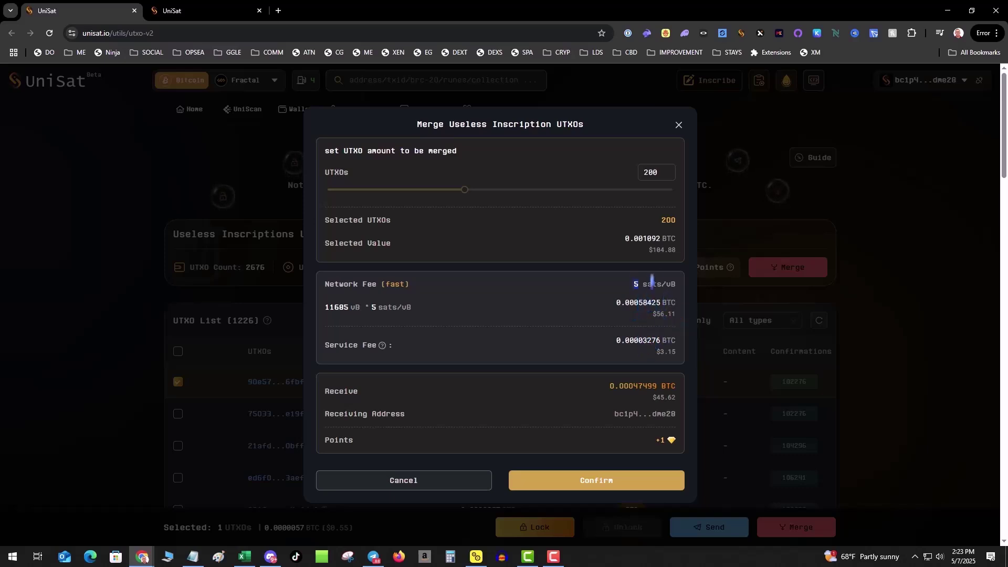
drag(632, 284, 675, 278)
key(shift+Left)
key(shift+Left)
key(shift+Left)
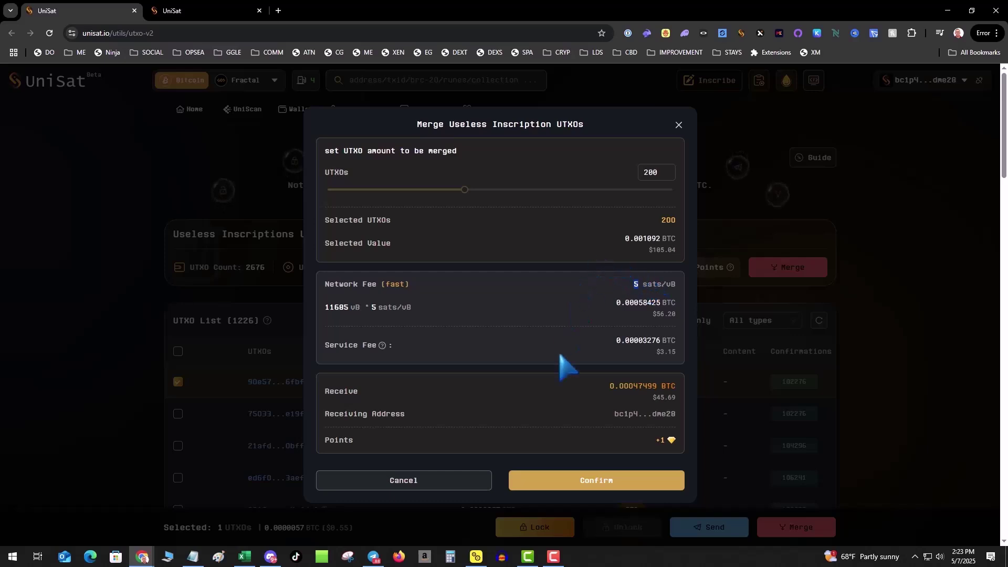
click(678, 125)
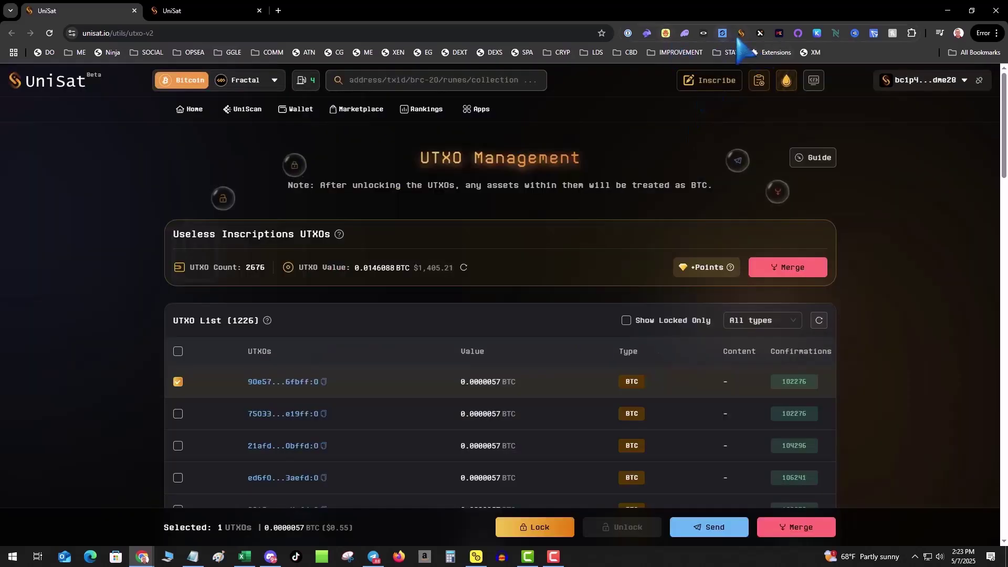
Copy the OLD account's address from the wallet popup, view its account options, and close the popup
click(741, 33)
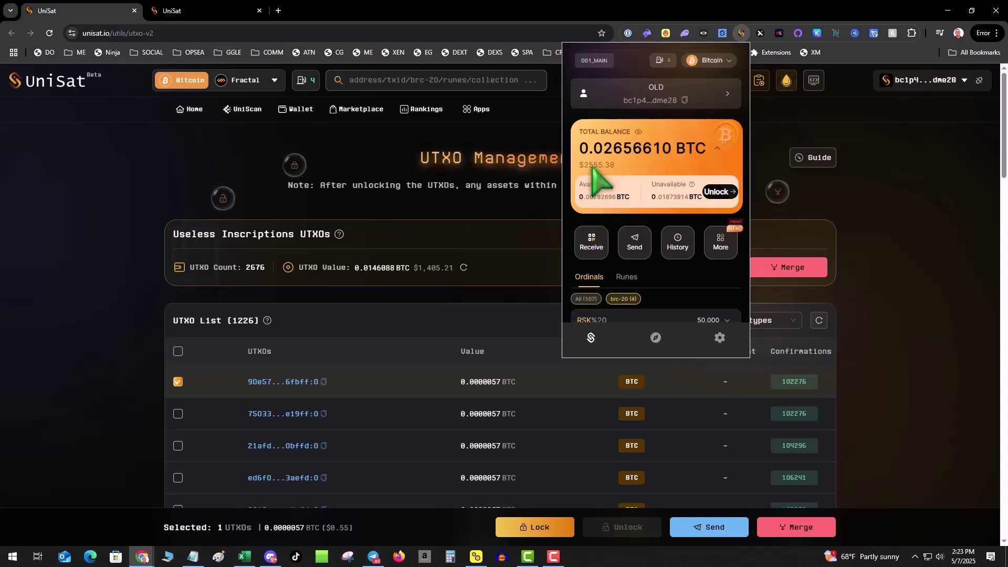
click(631, 89)
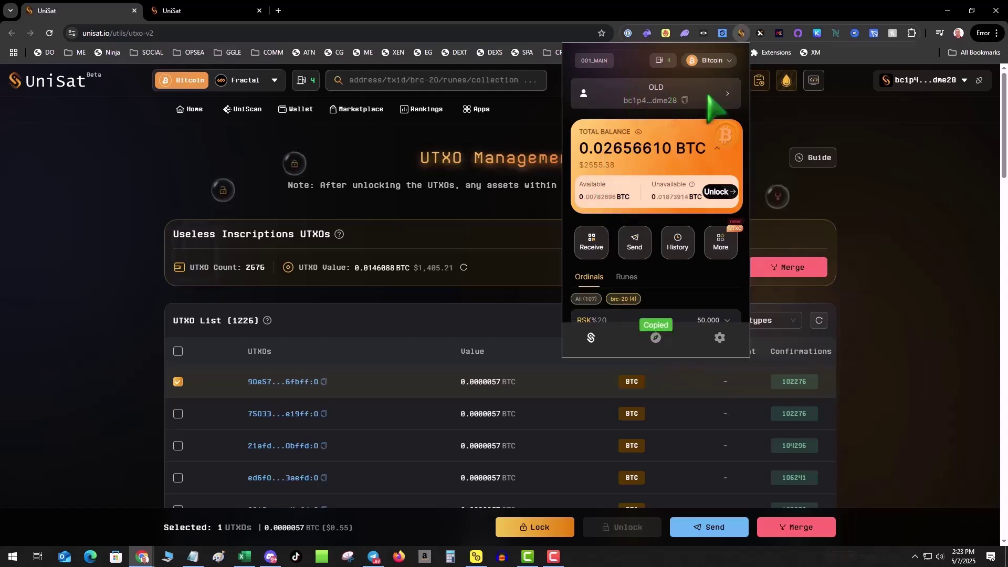
click(725, 94)
click(731, 97)
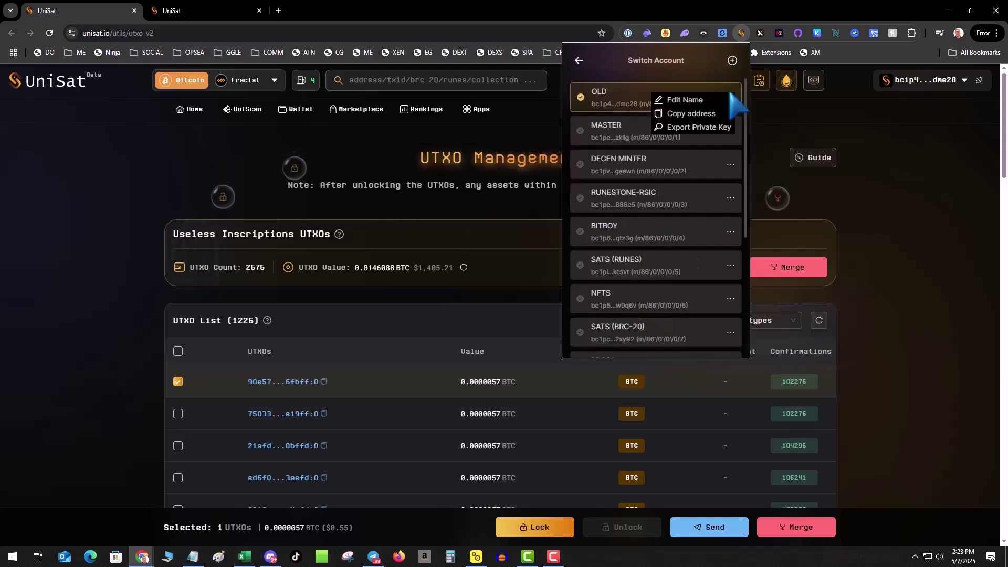
click(791, 105)
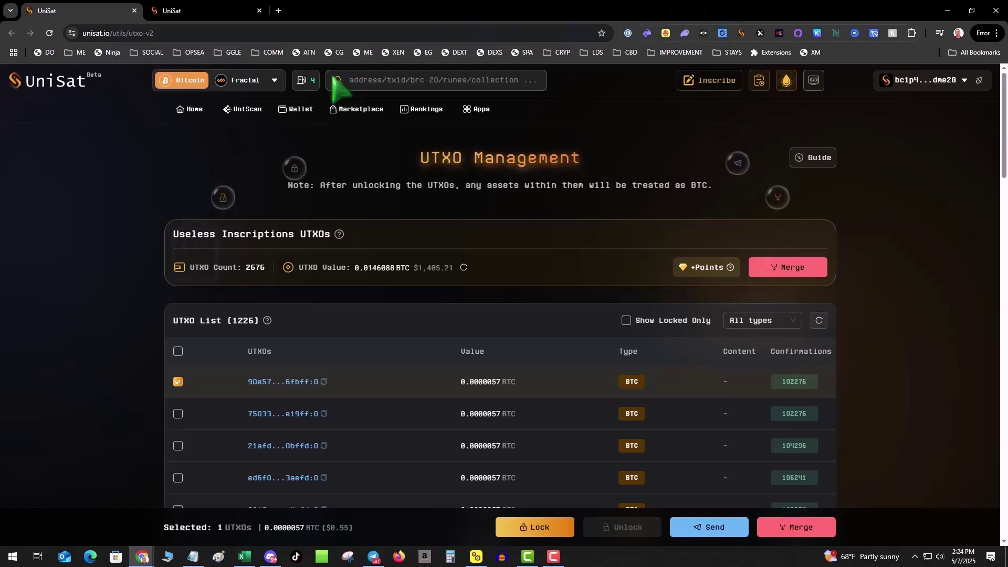
click(768, 269)
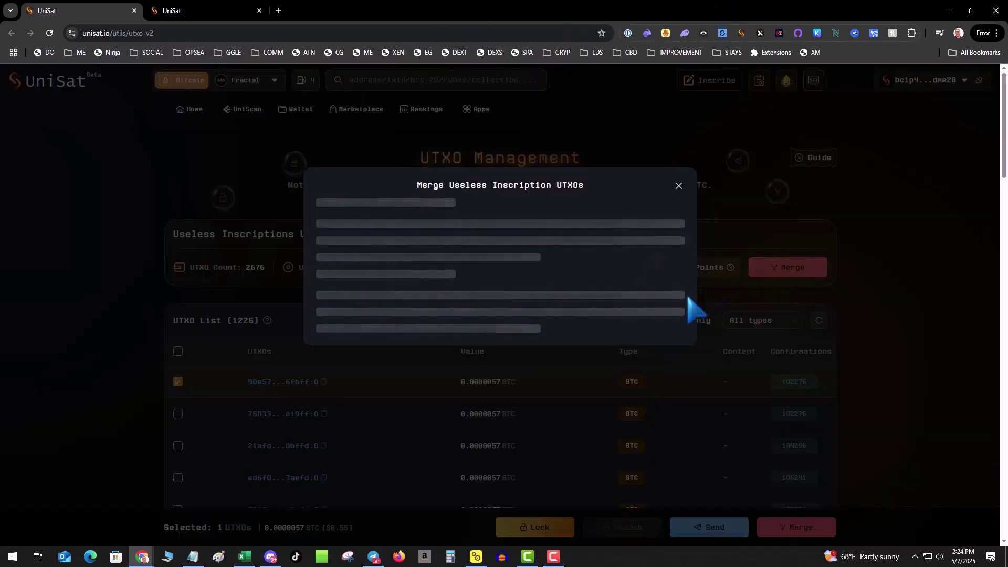
key(Escape)
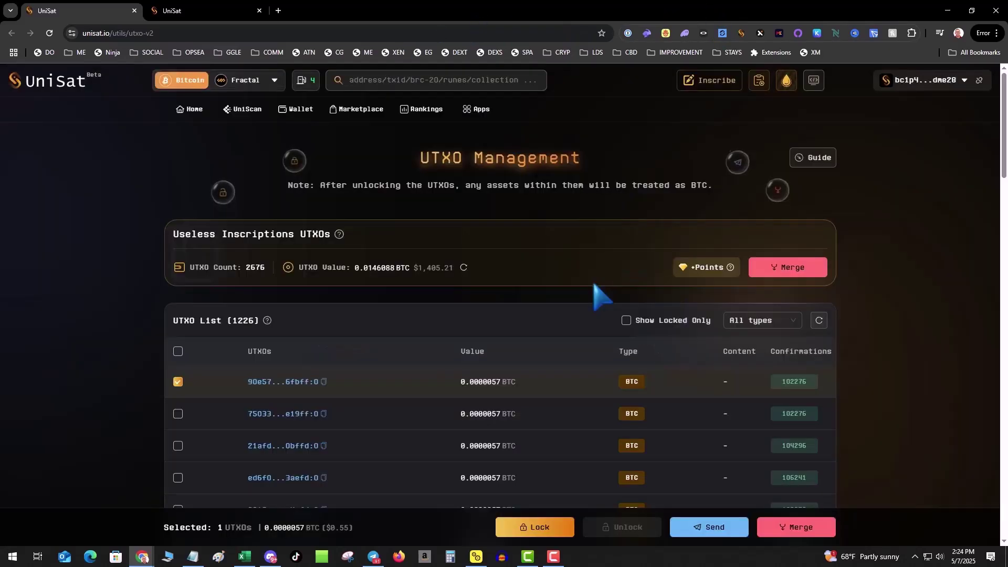